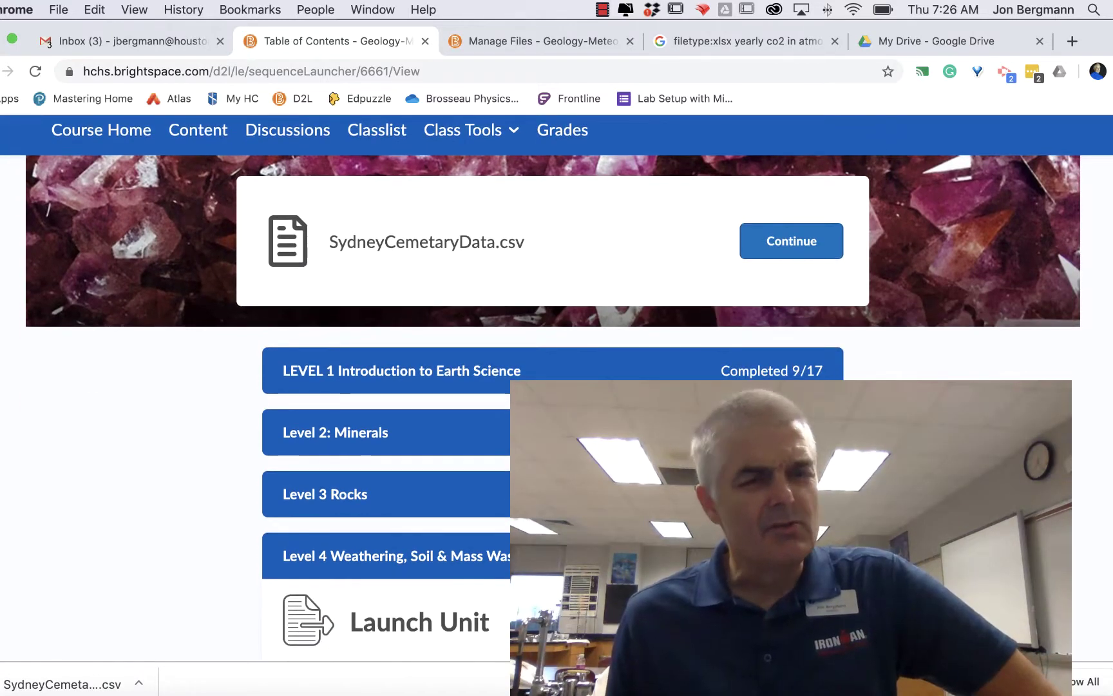
Step: Open the Level 4 SydneyCemetaryData.csv entry to reach its 785 B download page
scroll(361, 360, down, 3)
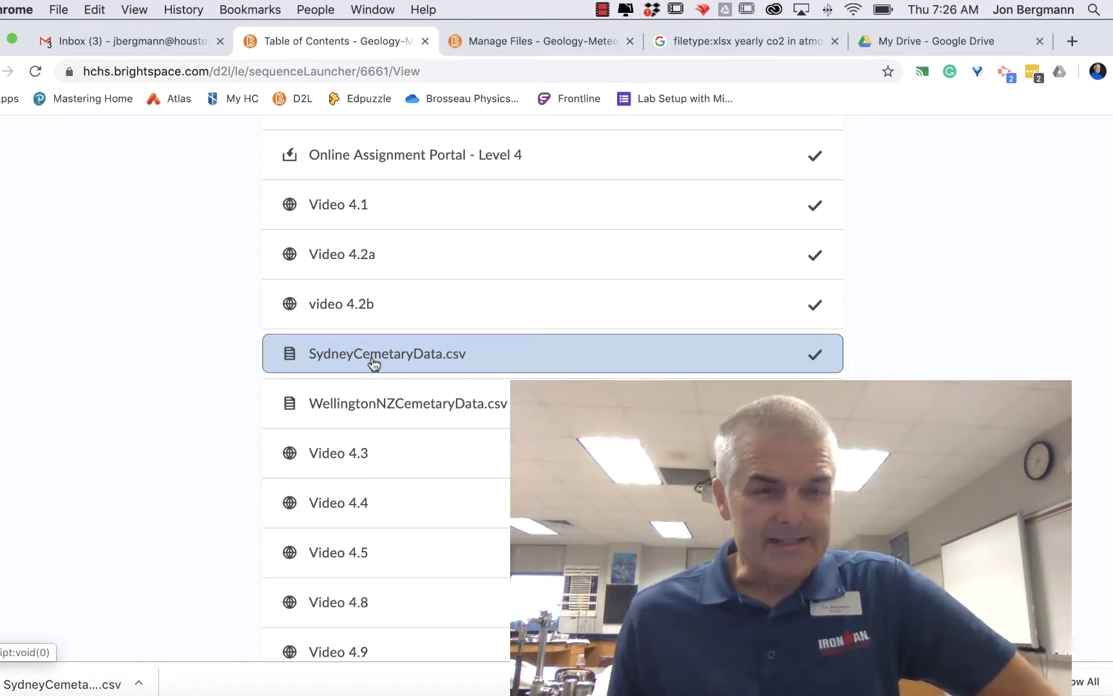
click(373, 361)
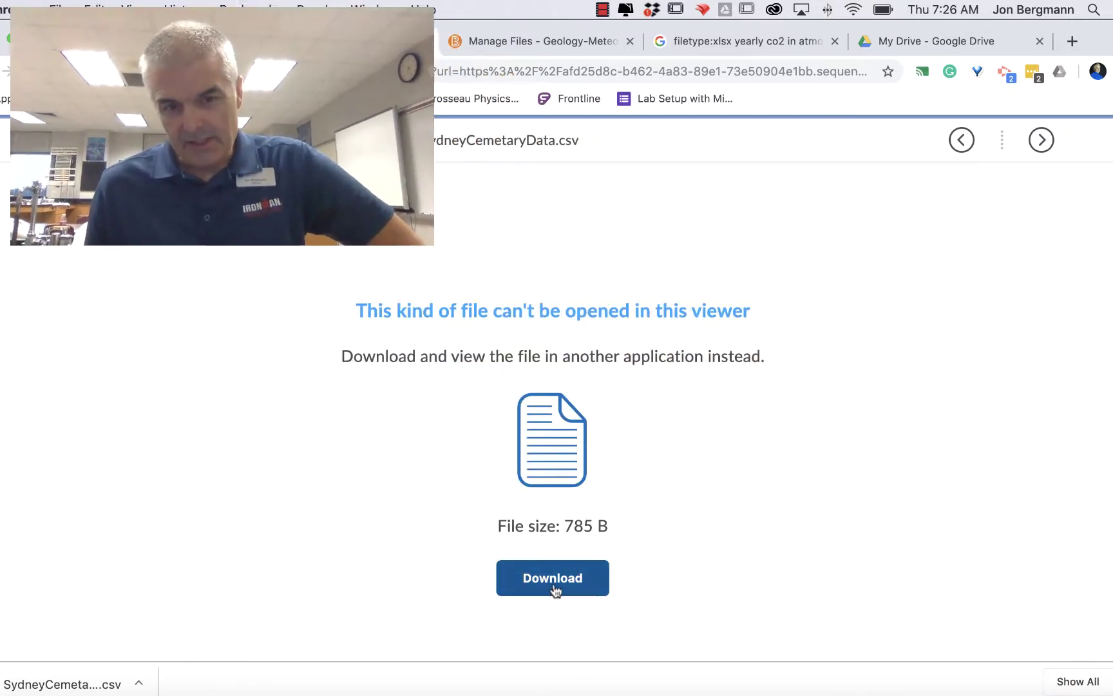
Step: Download SydneyCemetaryData.csv and open it from Chrome's download bar in Numbers
click(552, 579)
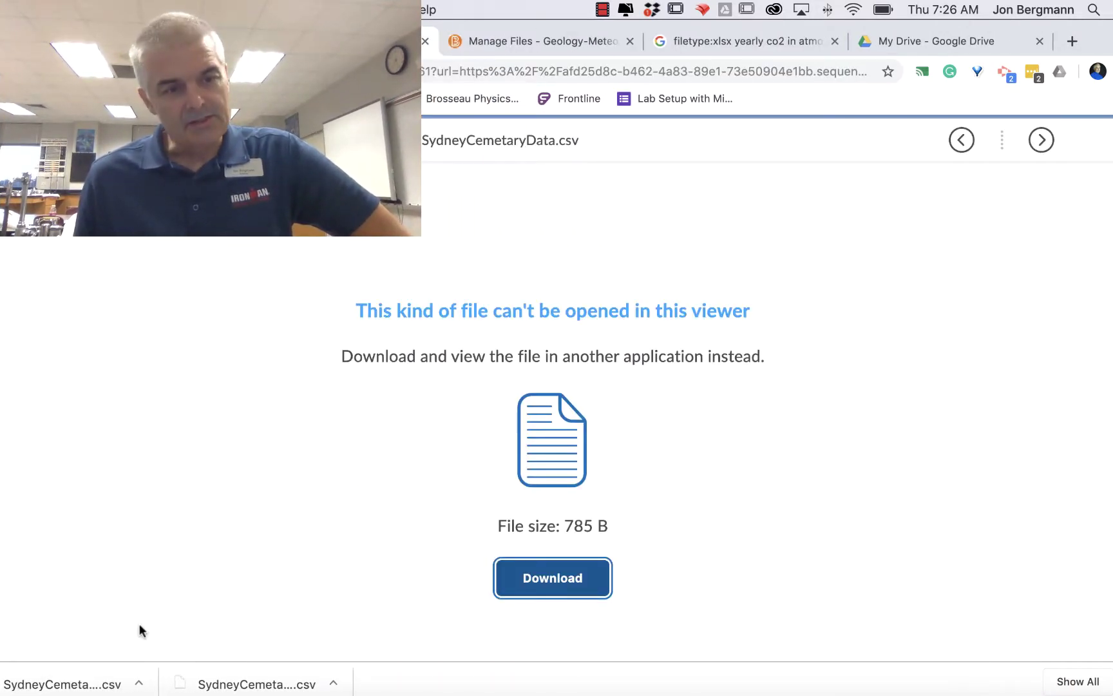
click(132, 688)
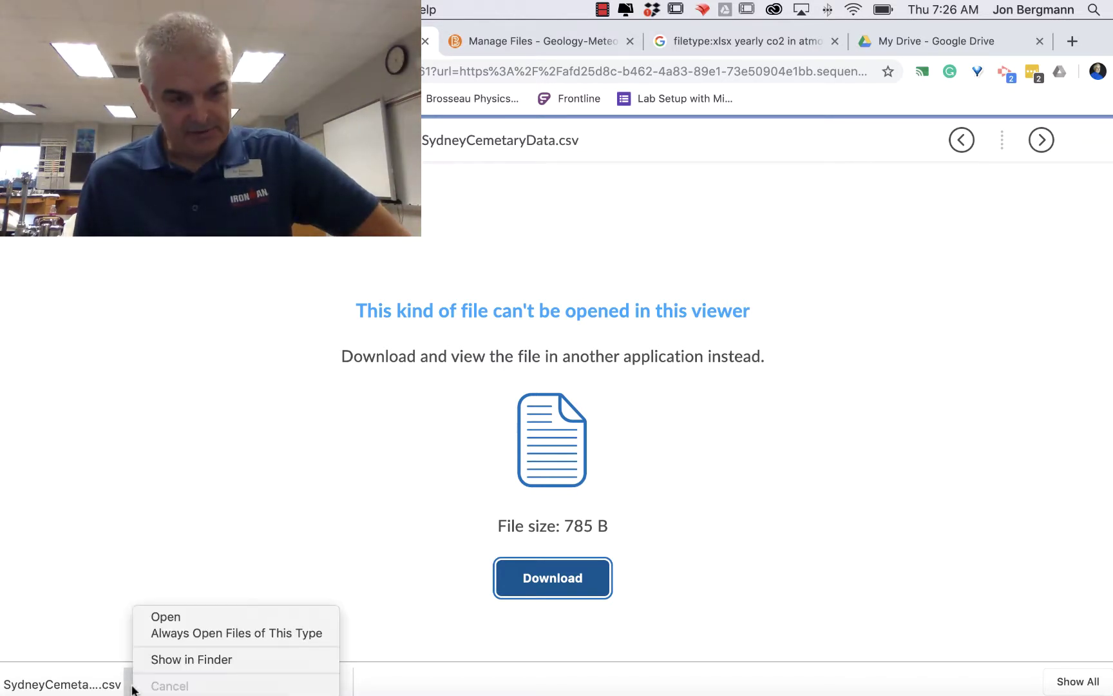
click(157, 617)
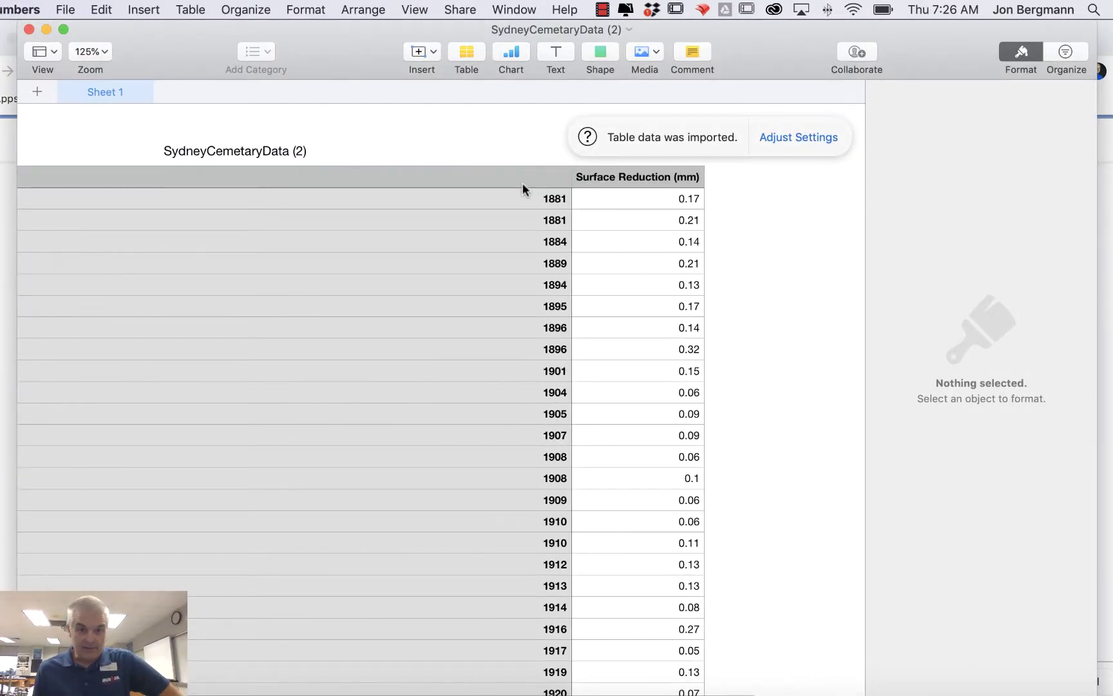
Step: Select the Sydney cemetery data cells in Numbers, then switch to the Excel climatedata workbook
click(544, 202)
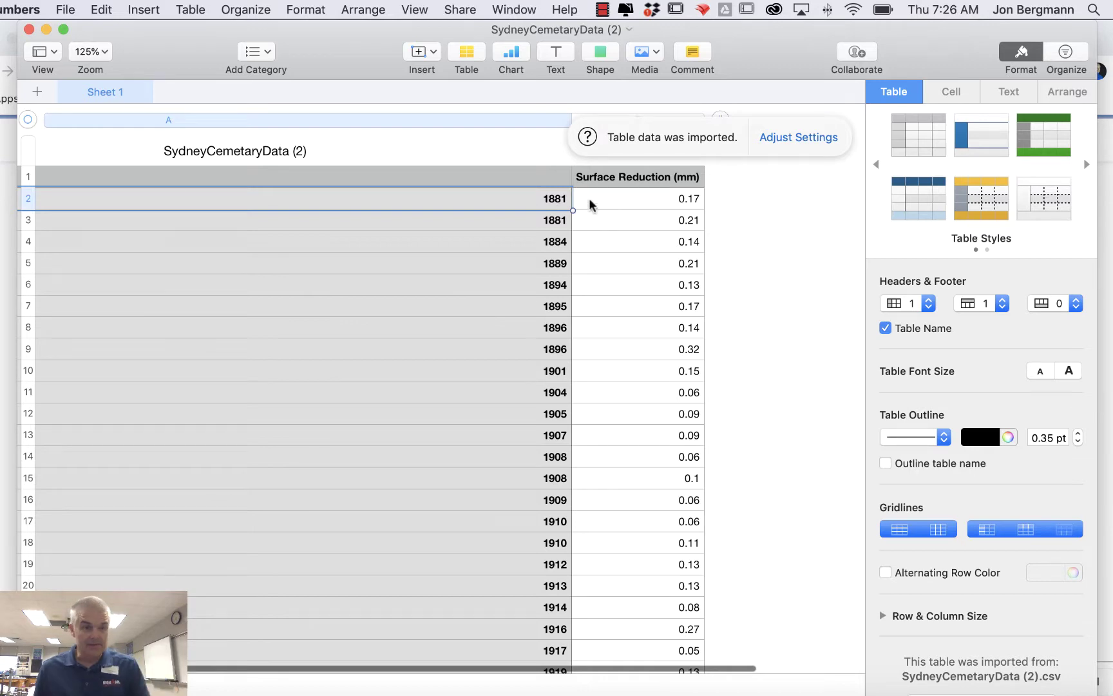
scroll(579, 322, down, 15)
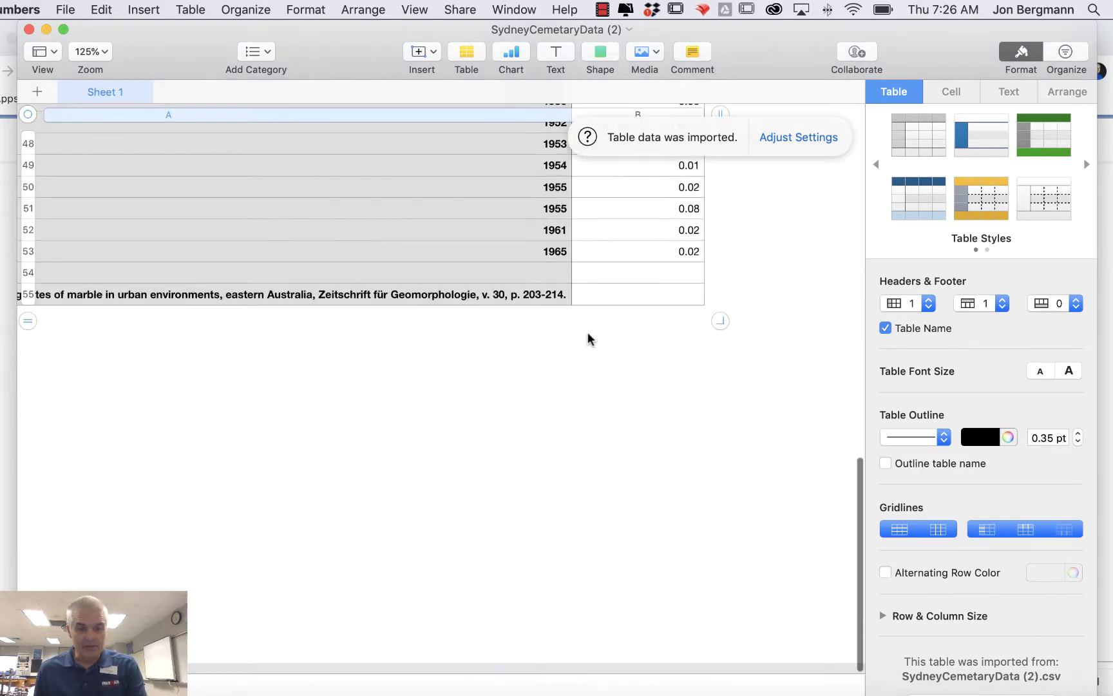
shift+click(678, 261)
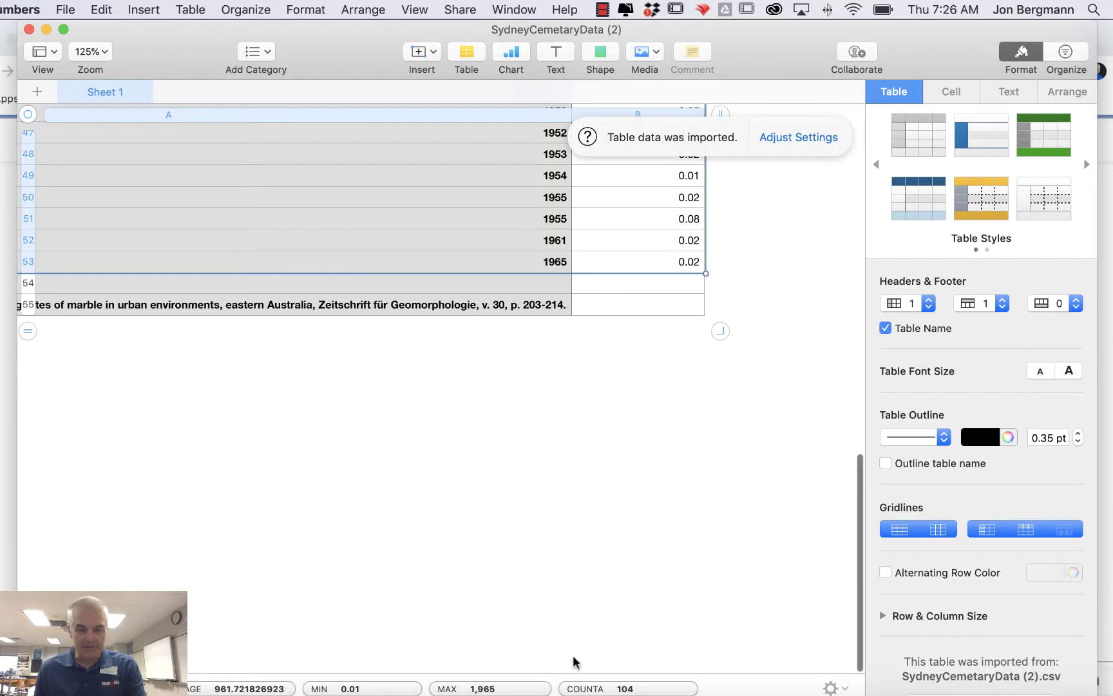
click(747, 690)
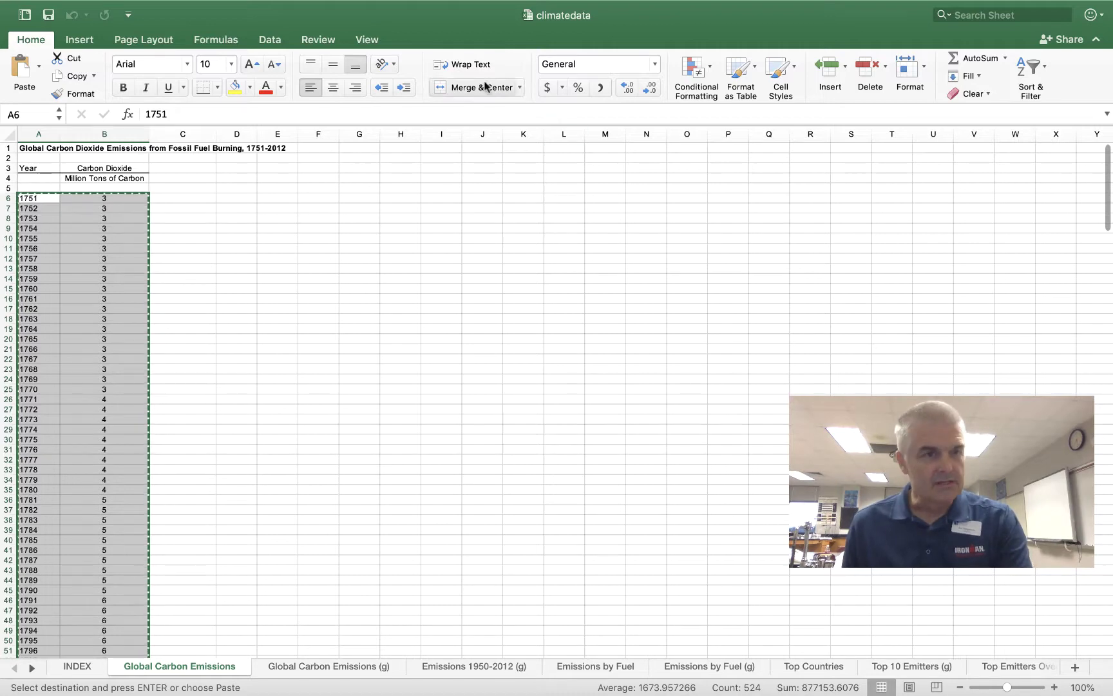
Step: Copy the year and CO2 emissions range A6:B267 in Excel and switch to Logger Pro
mouse_move(434, 14)
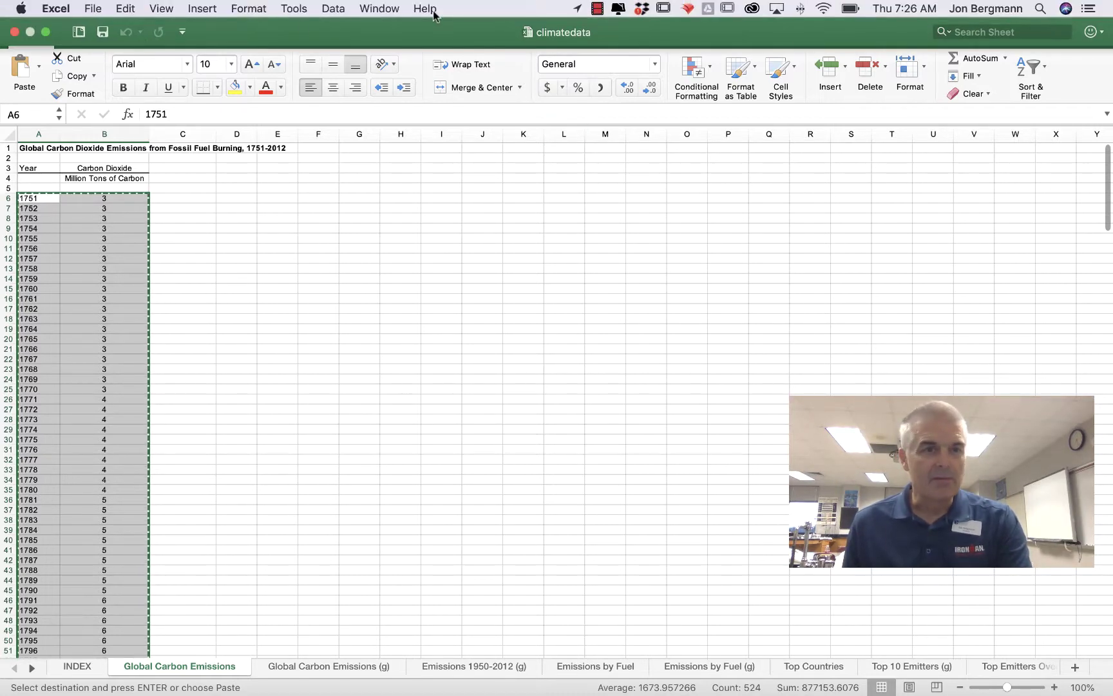
key(Return)
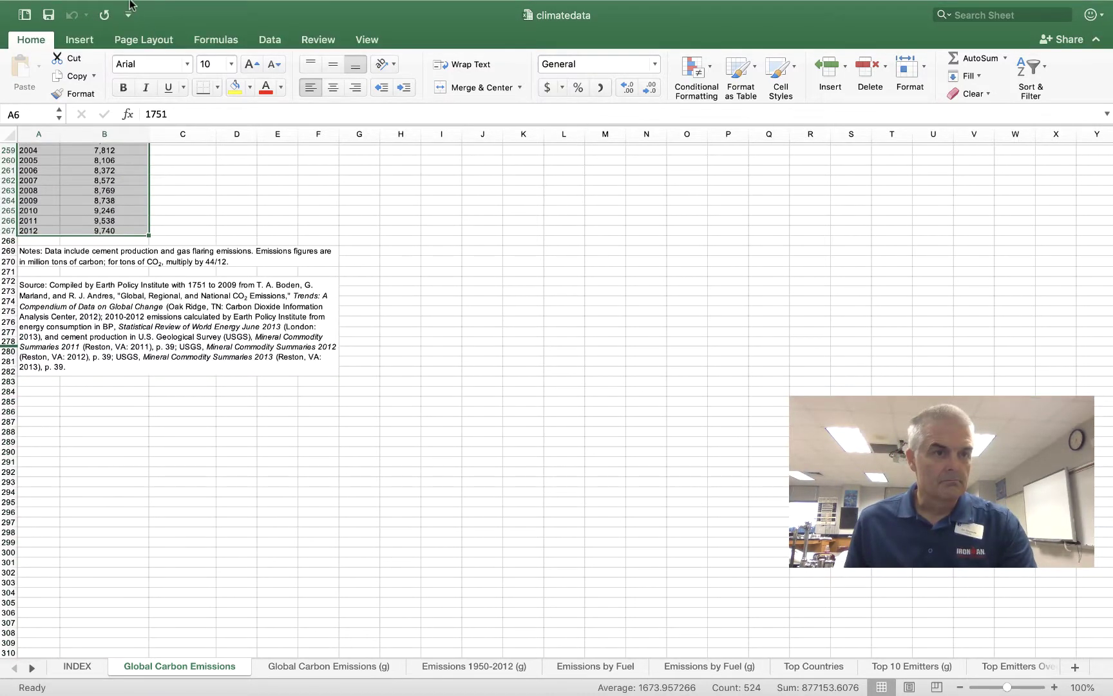
click(125, 8)
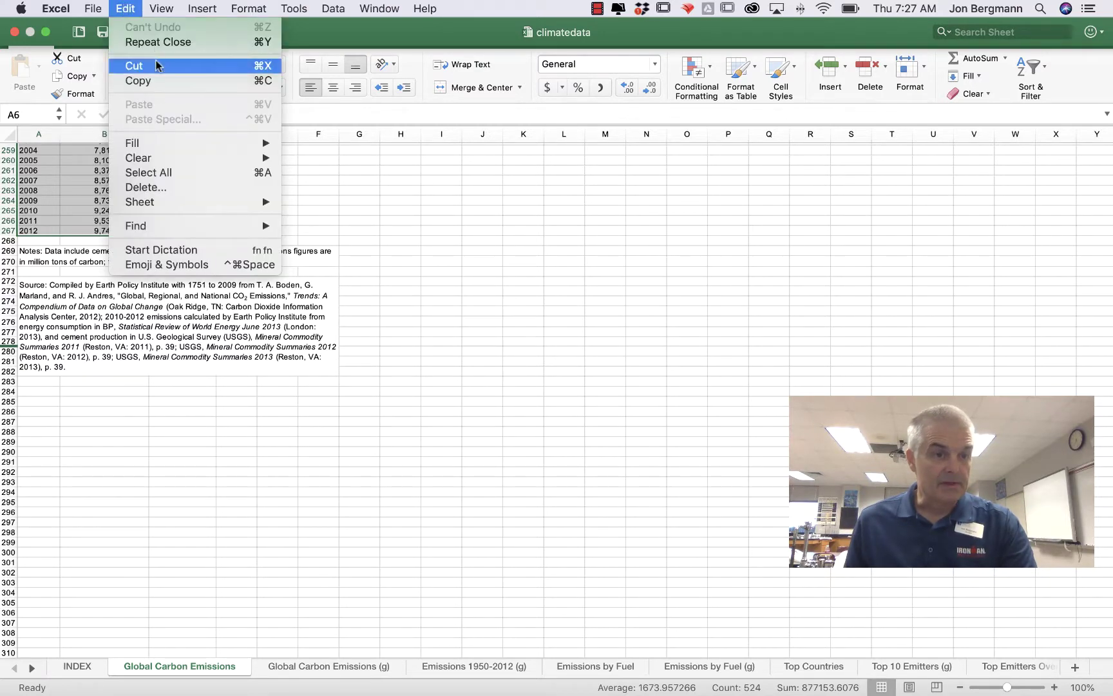
click(153, 80)
scroll(367, 281, up, 20)
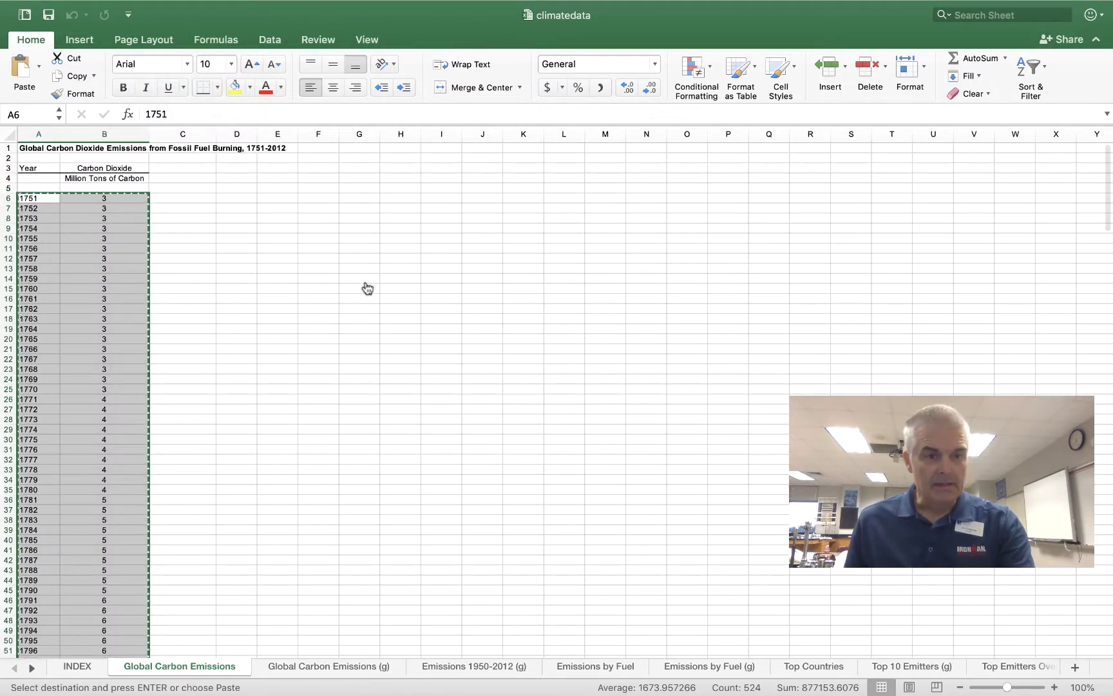
key(super+Tab)
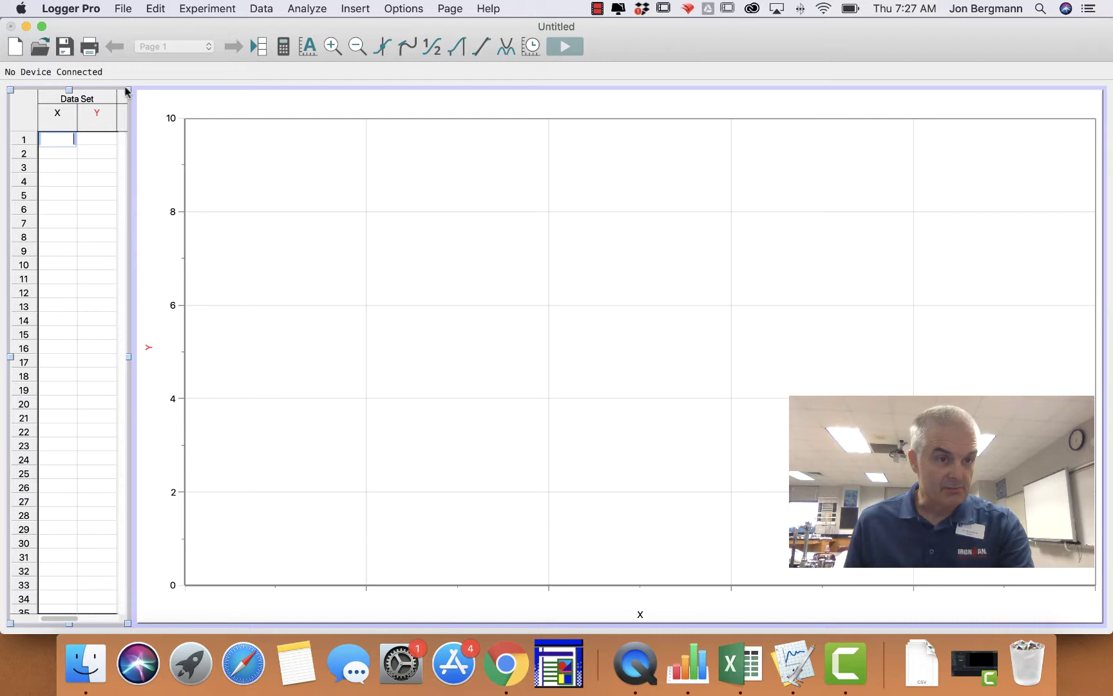
Step: Paste the copied 1751-onward emissions data into Logger Pro's table and open Axes Options
click(157, 8)
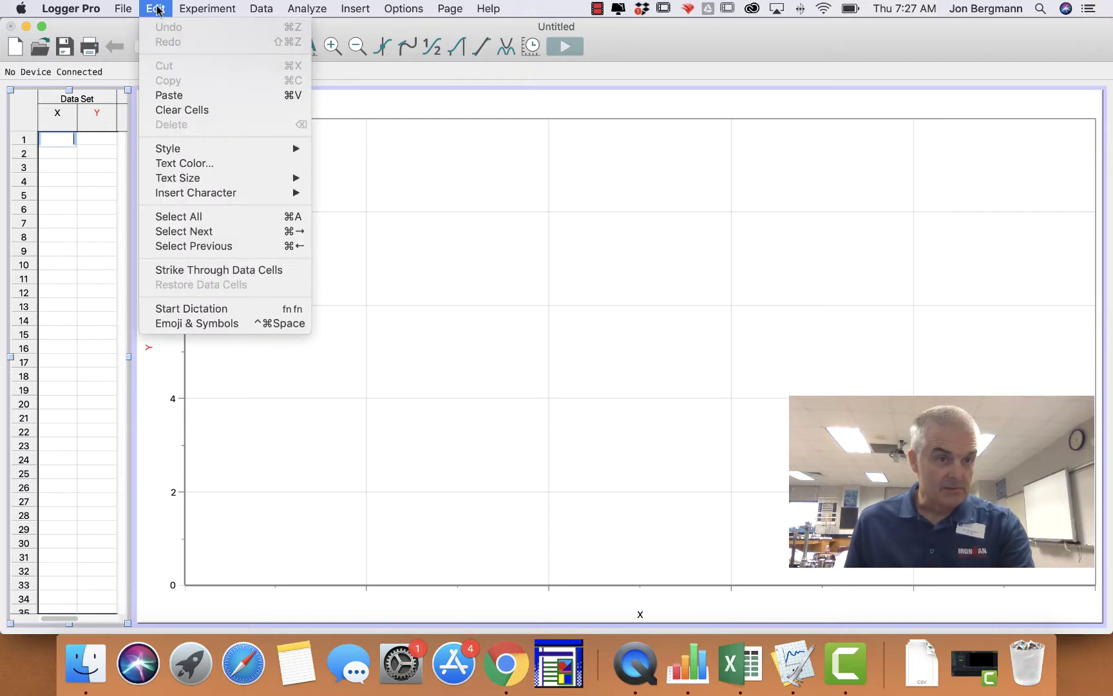
click(195, 95)
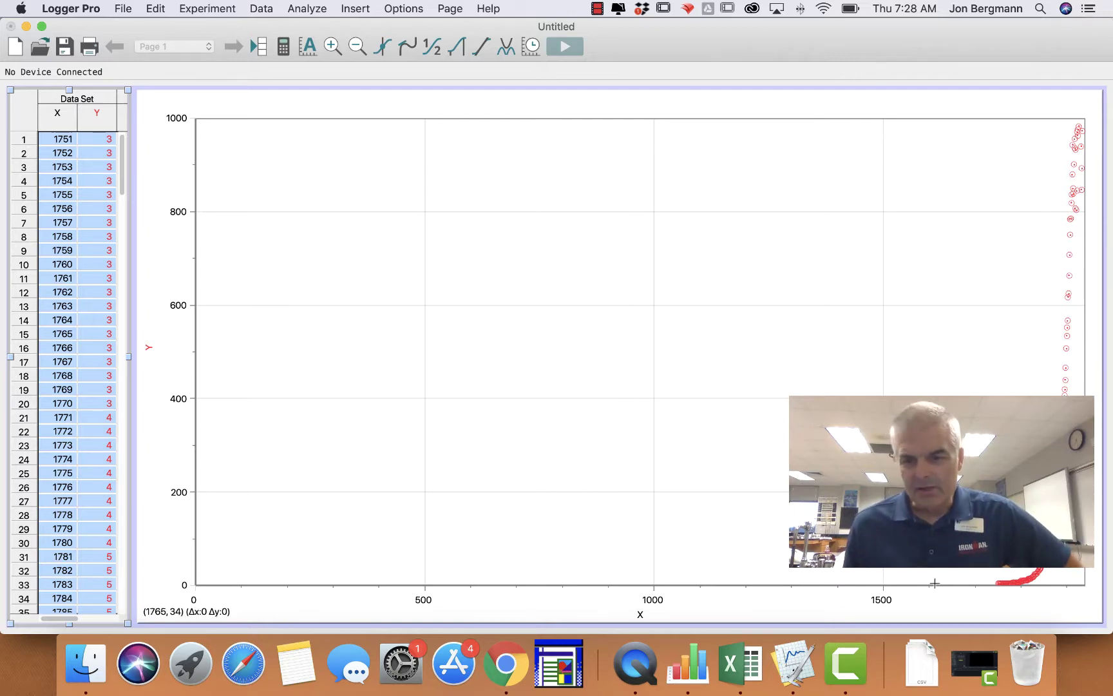
double_click(747, 601)
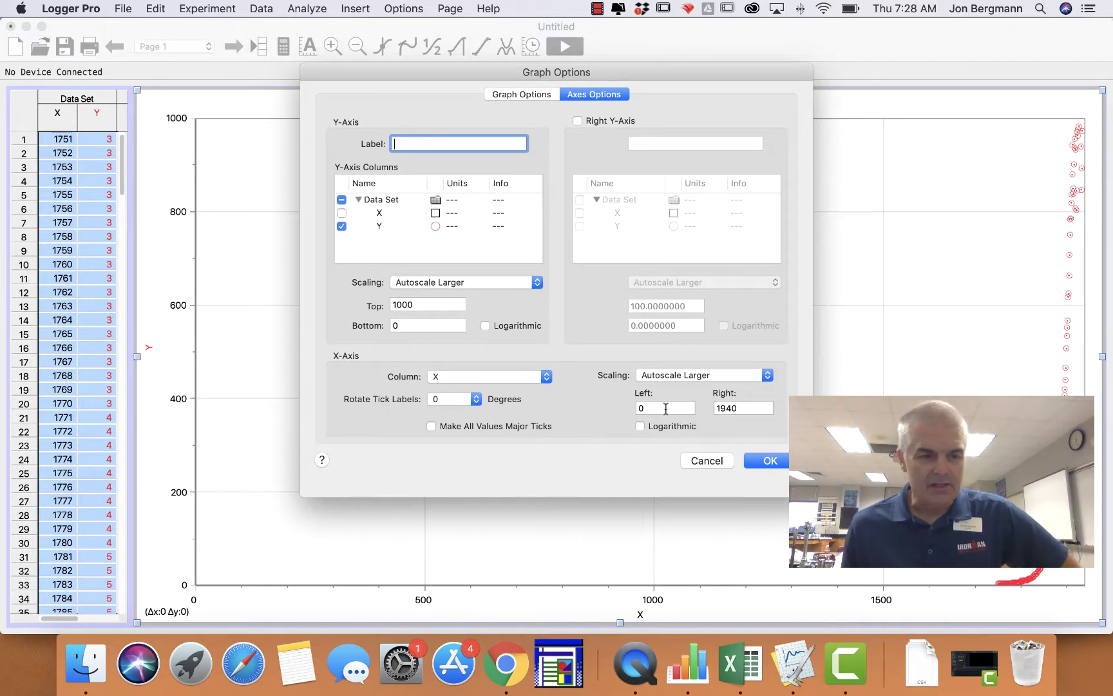
Step: Change the X-axis limits from 0–1940 to Left 1700 and Right 2020
click(644, 407)
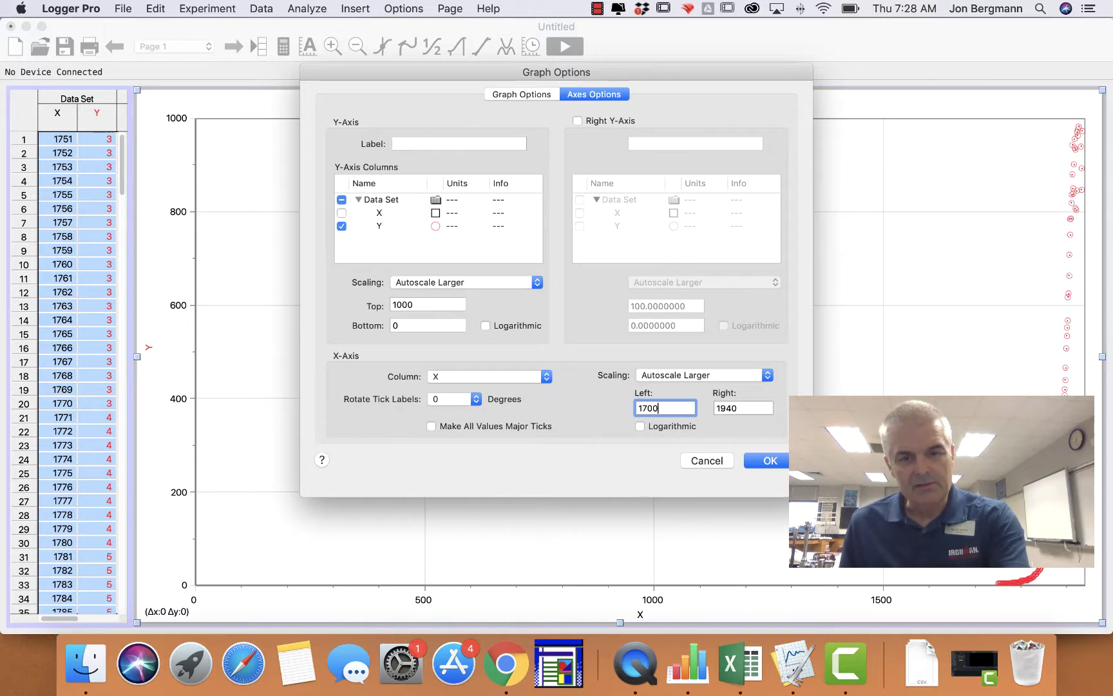
drag(738, 404, 711, 406)
text(2012)
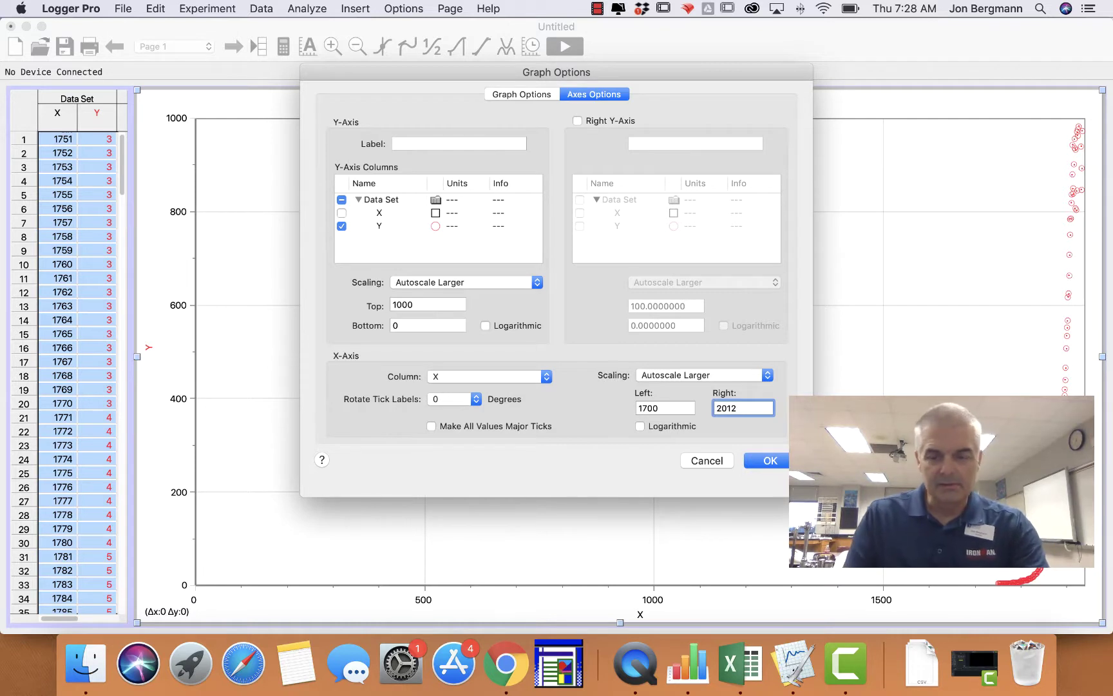
key(BackSpace)
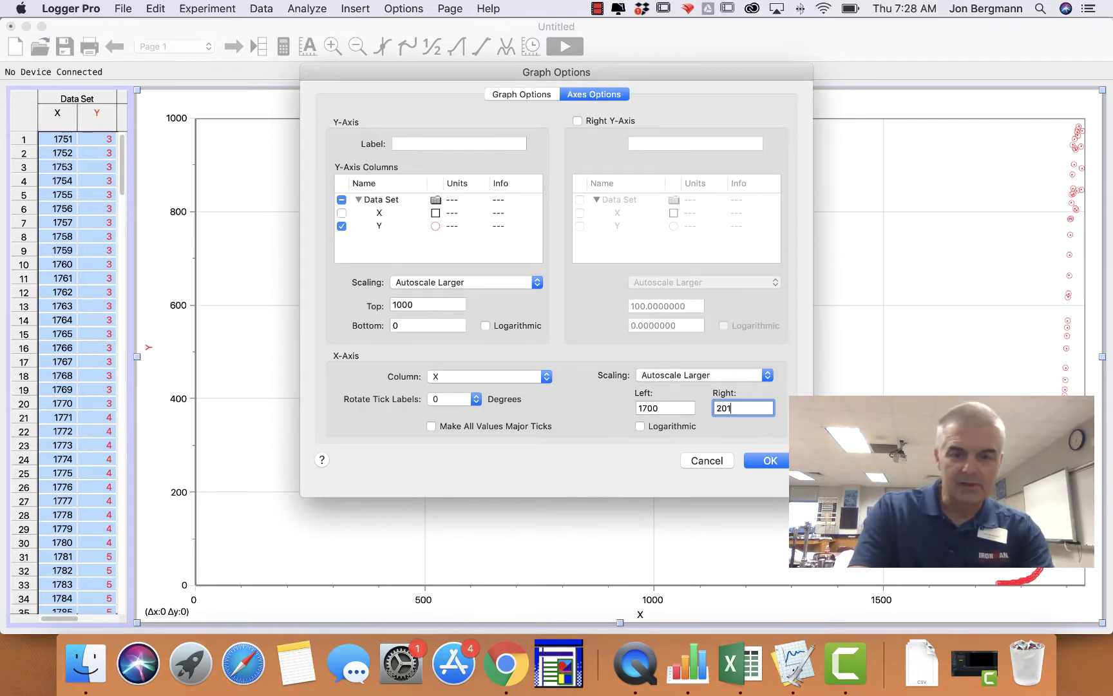
text(0)
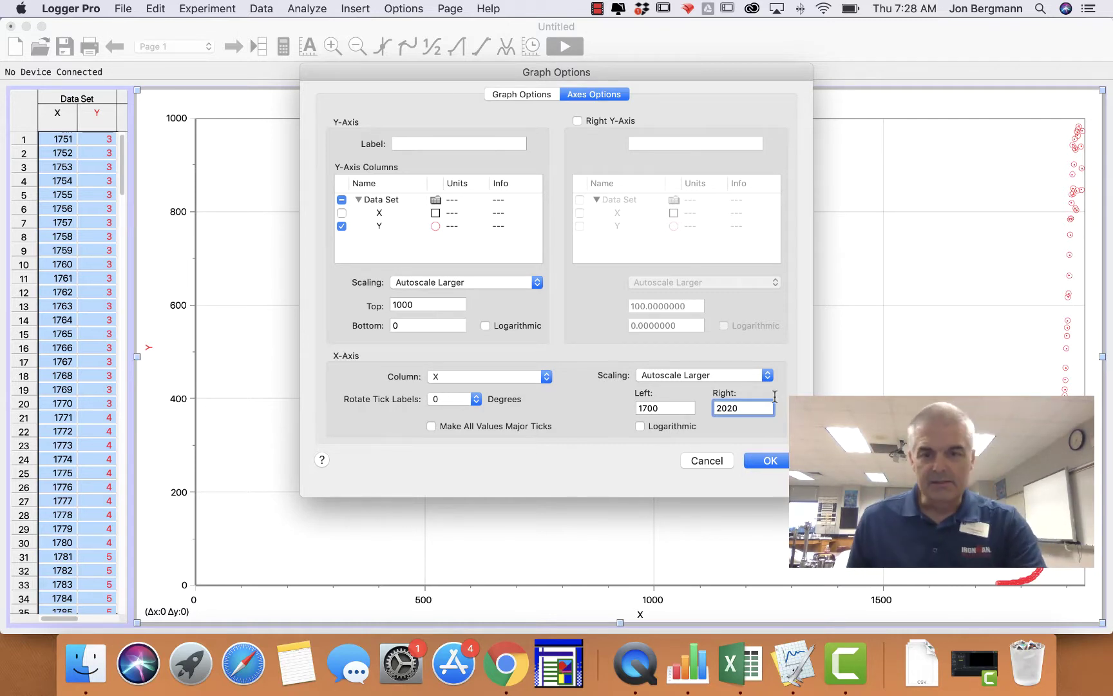
click(770, 461)
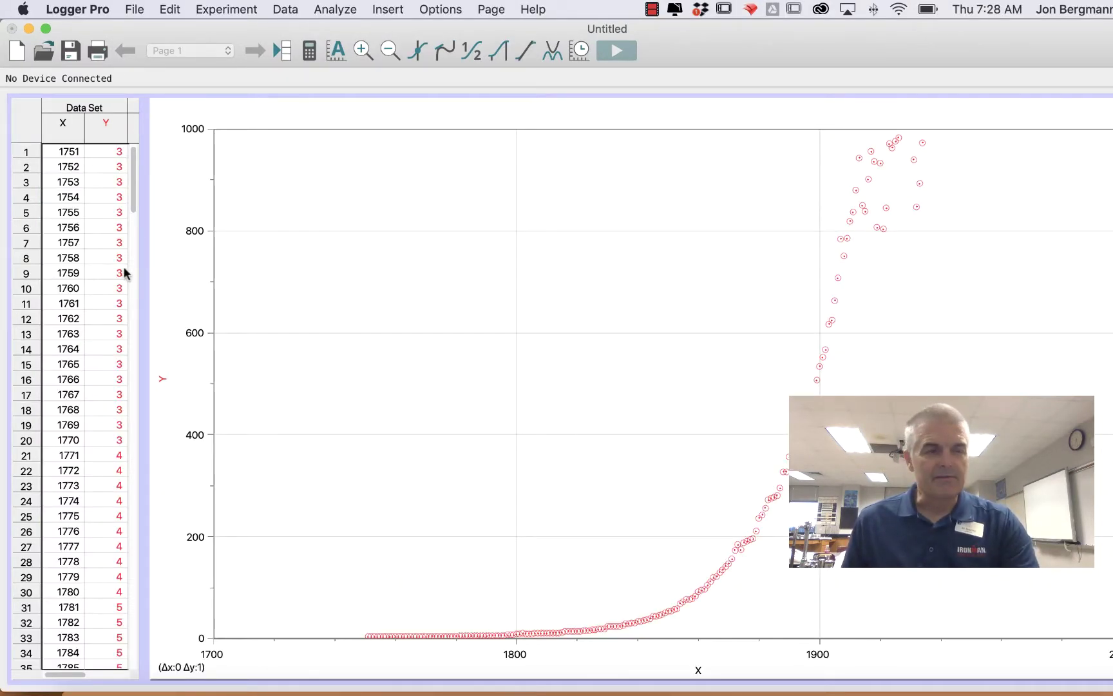
Step: Select all data rows 1 through 262, covering years 1751–2012, in the table
click(64, 153)
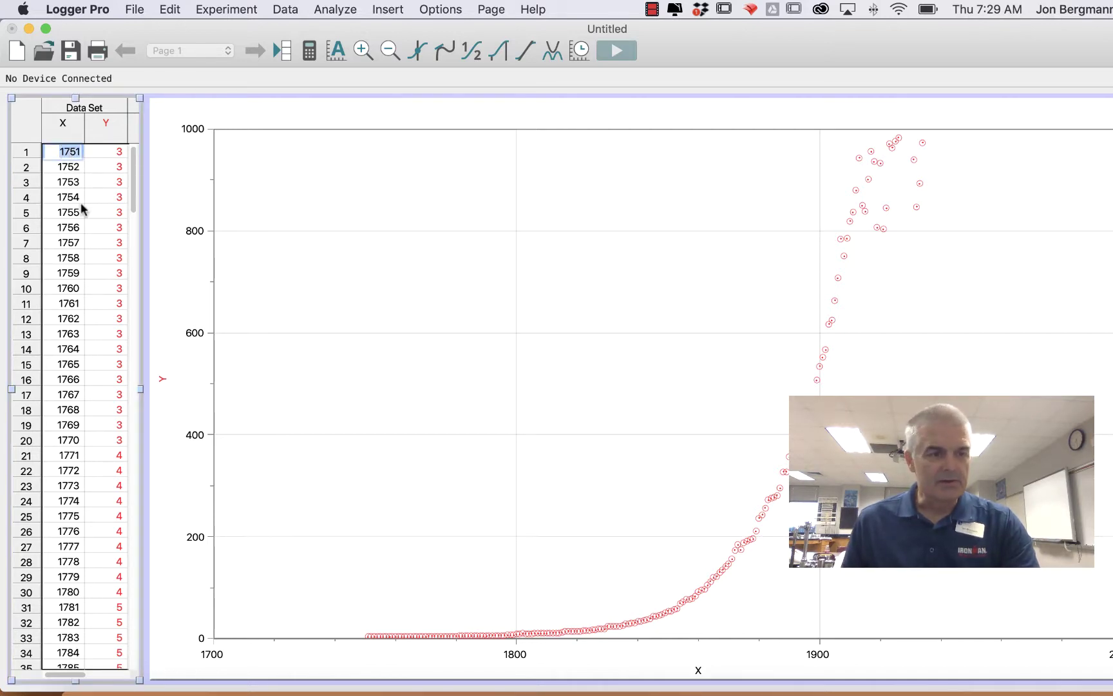
scroll(82, 267, down, 15)
scroll(82, 269, up, 15)
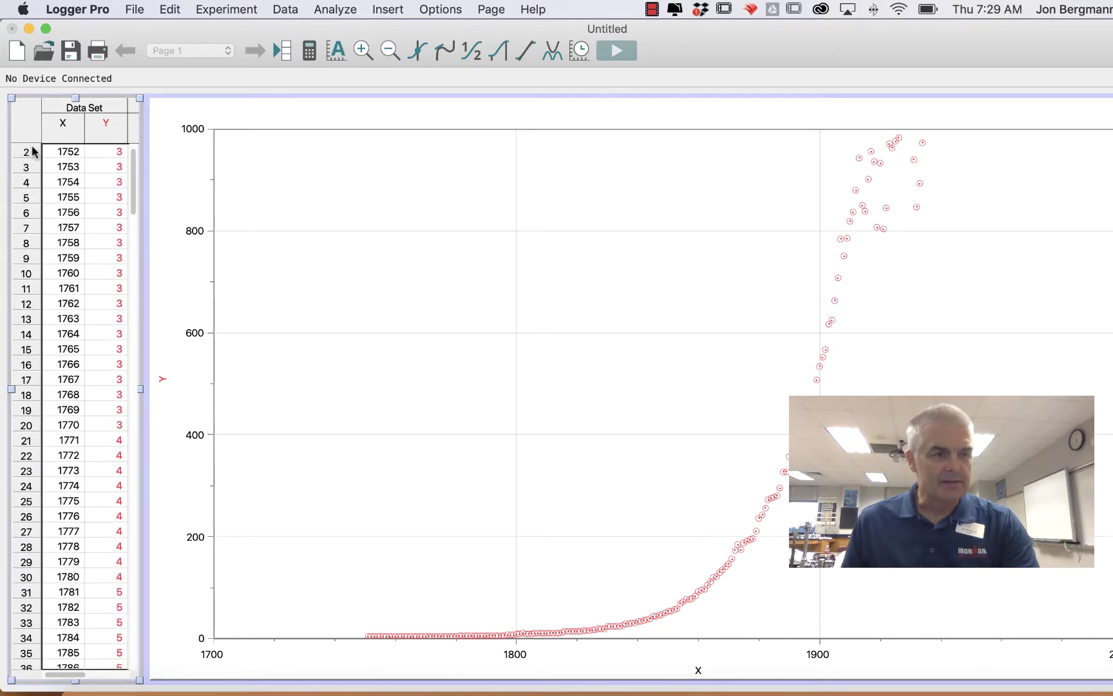
scroll(32, 151, down, 5)
click(26, 155)
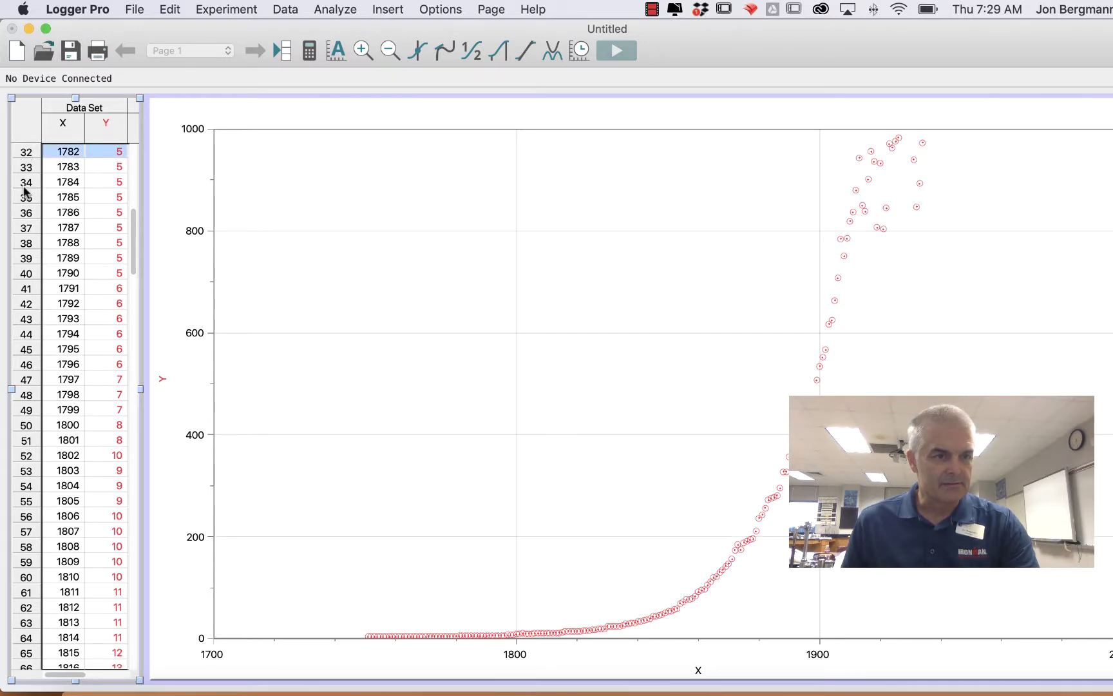
scroll(26, 192, down, 7)
scroll(25, 193, up, 12)
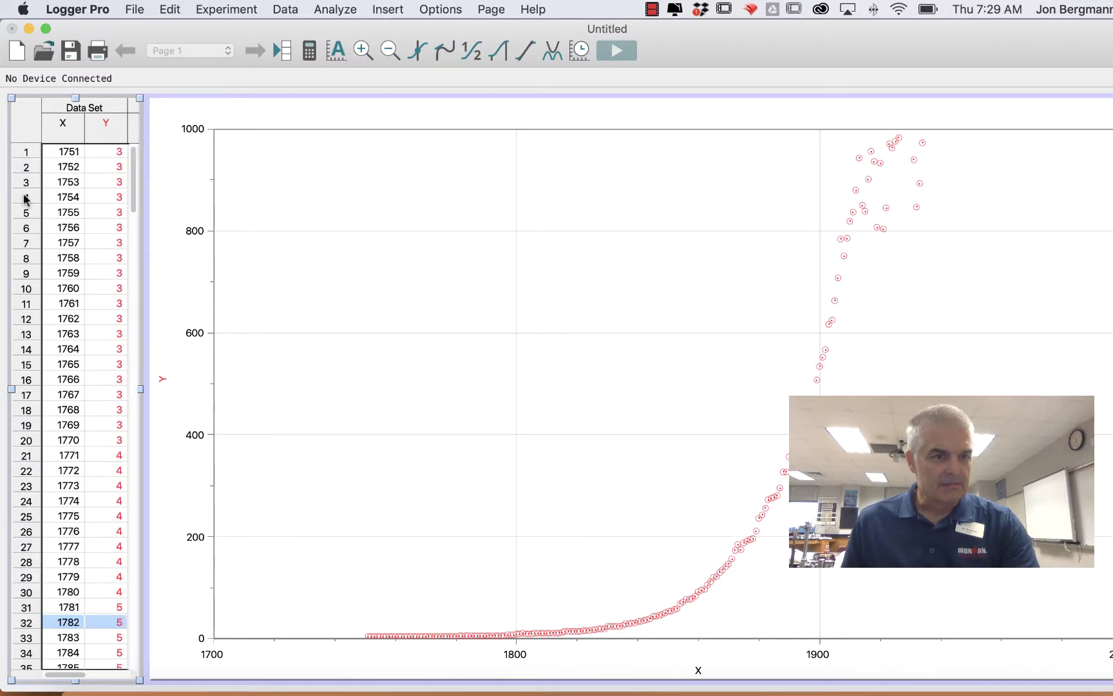
click(24, 154)
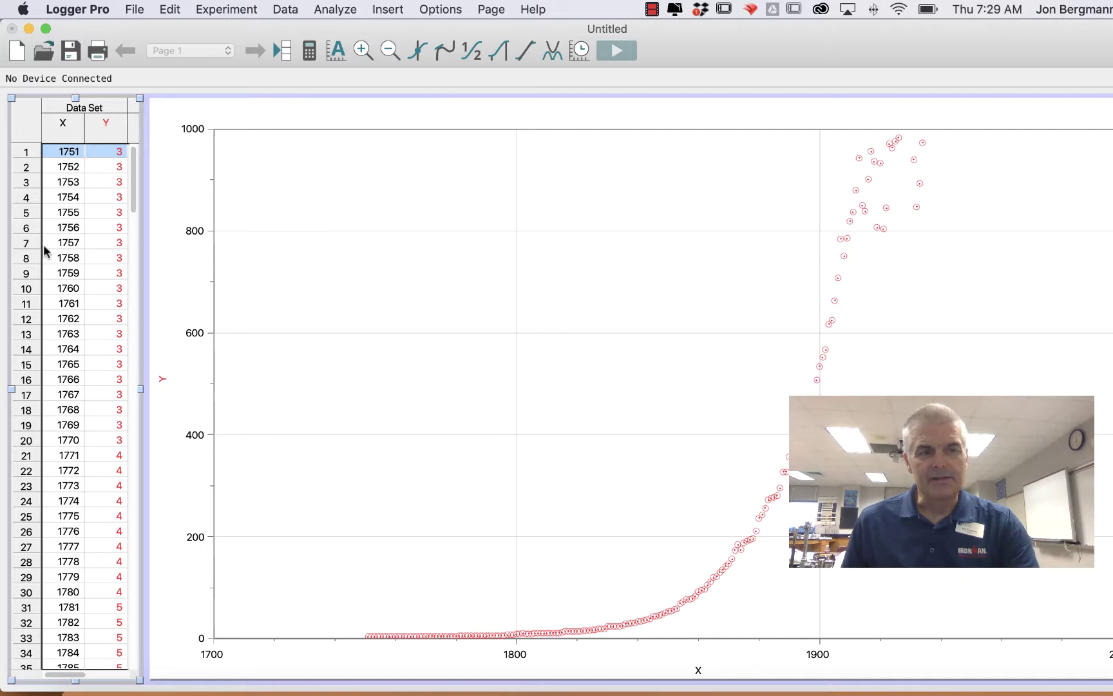
scroll(44, 244, down, 20)
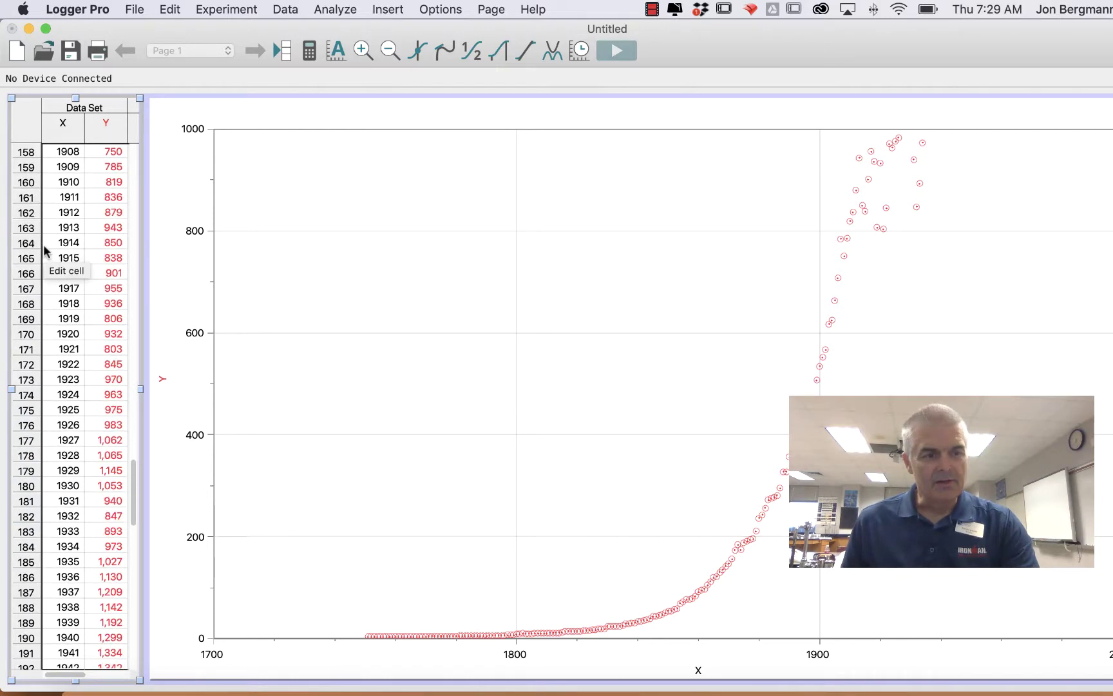
scroll(44, 244, down, 12)
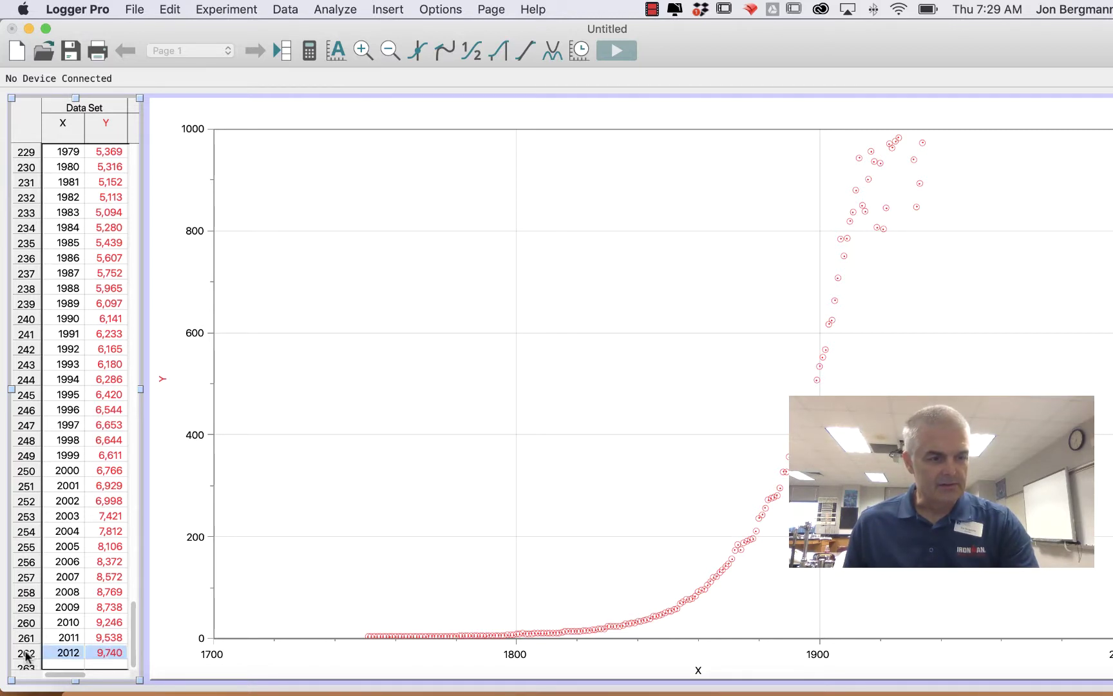
drag(25, 483, 84, 82)
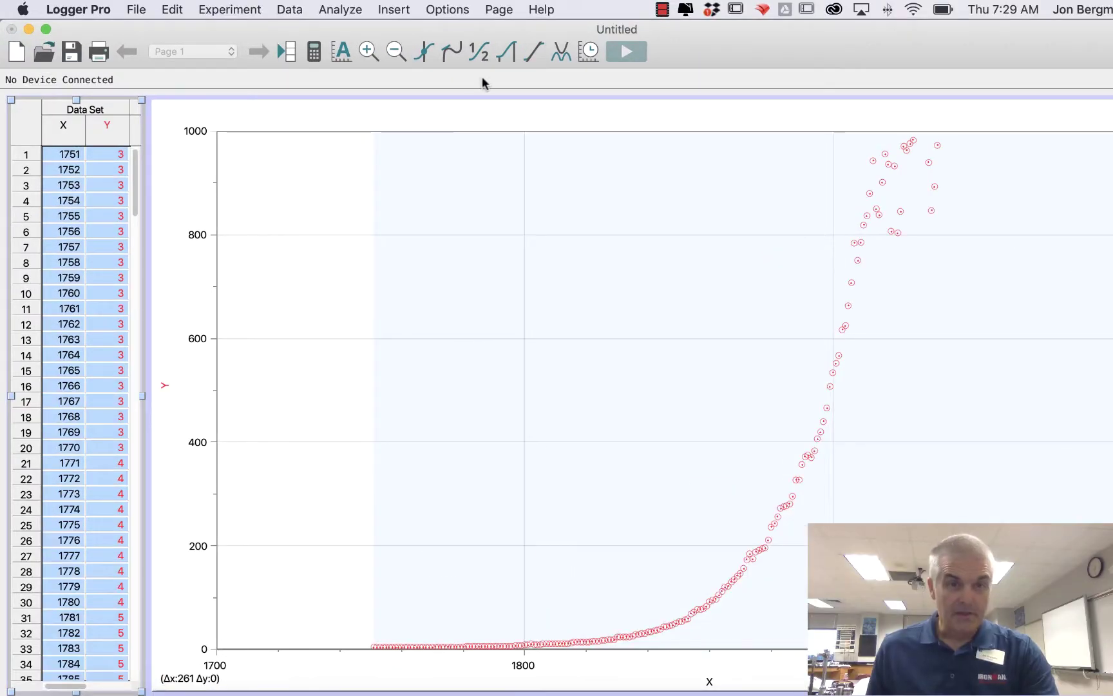
Step: Apply a linear fit (slope 4.836, intercept -8694) and drag its results box to the graph centre
click(534, 54)
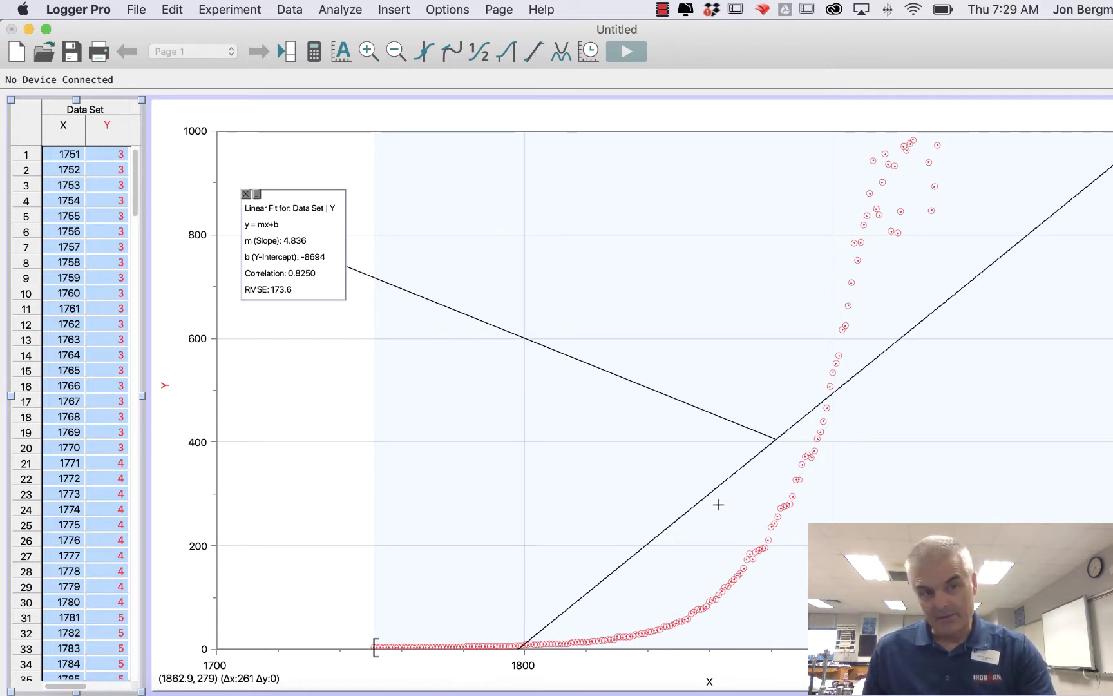
drag(335, 288, 628, 410)
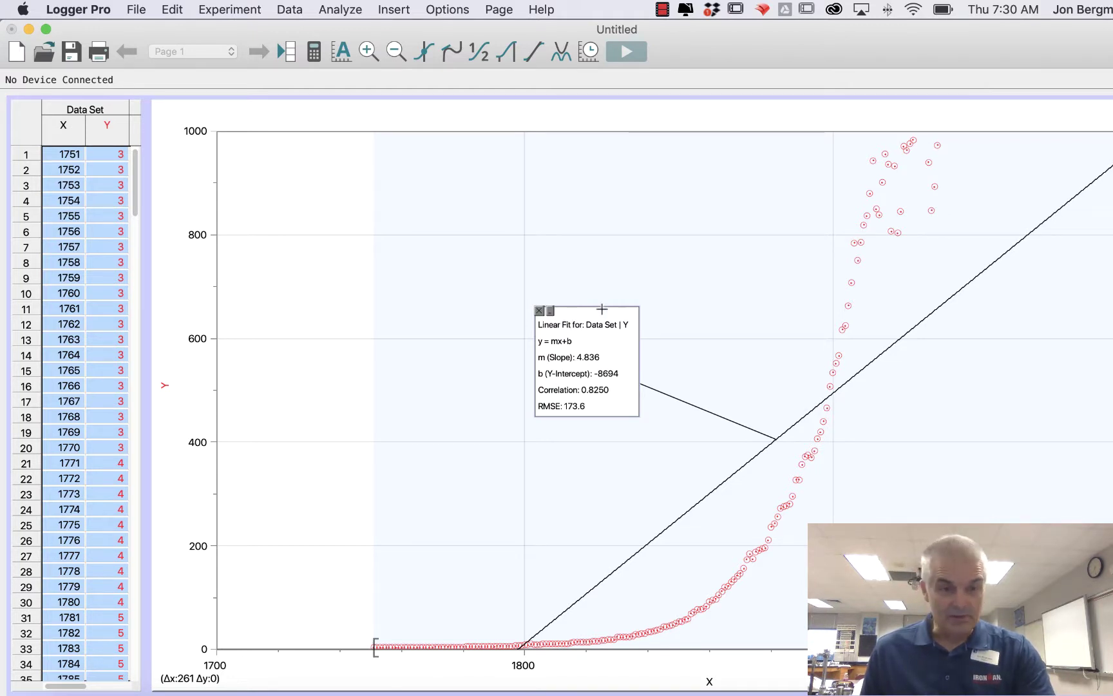
Step: Enter 'Global CO2 Emmisions' as the Y-Axis Label in Axes Options and confirm it
click(162, 405)
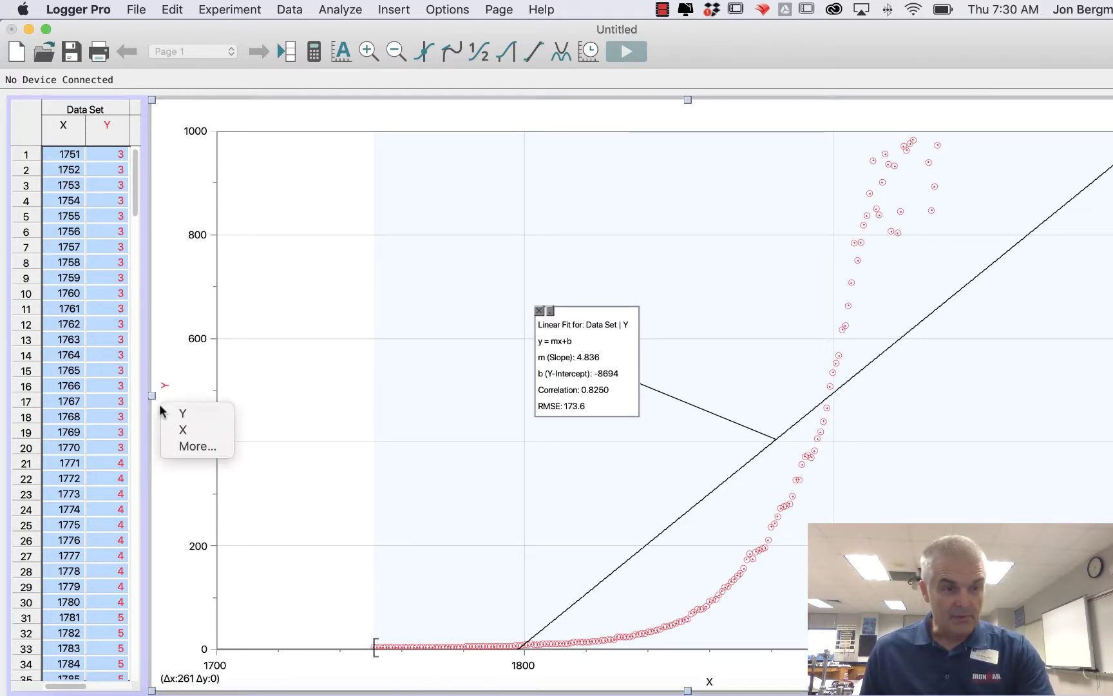
click(159, 403)
double_click(291, 399)
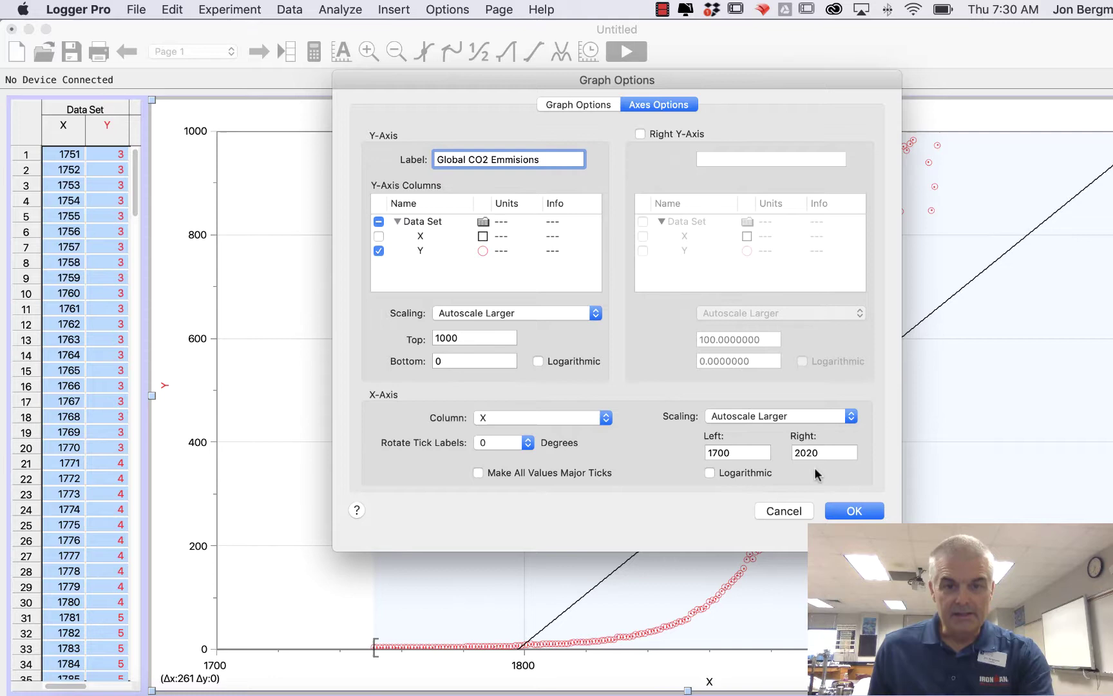
click(853, 511)
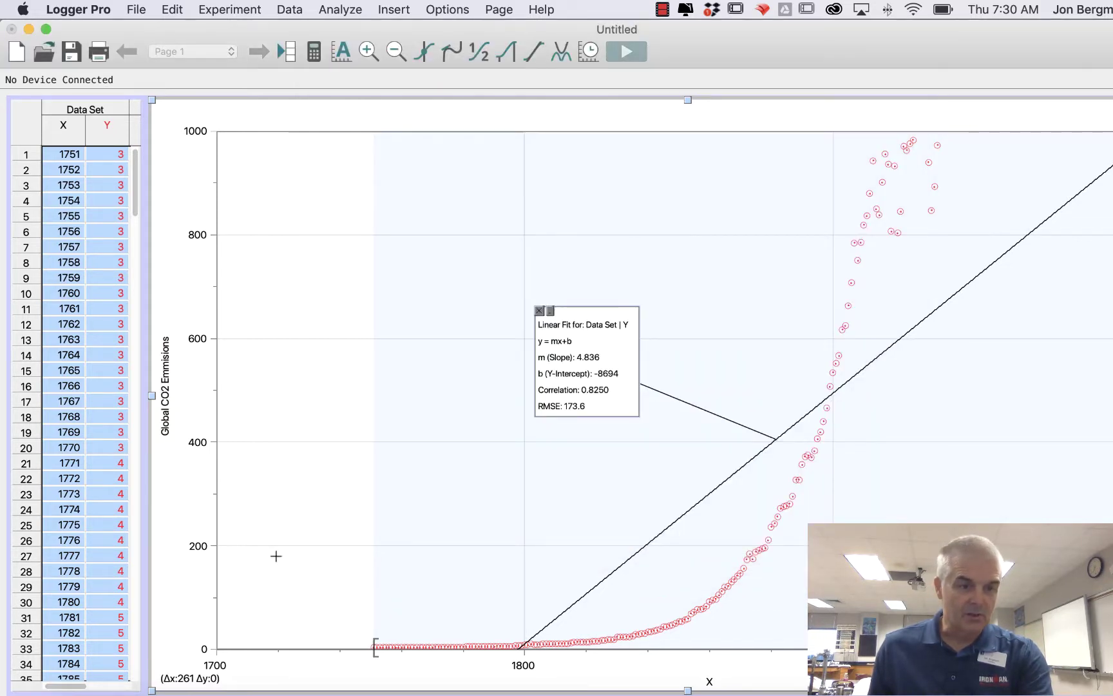
double_click(730, 673)
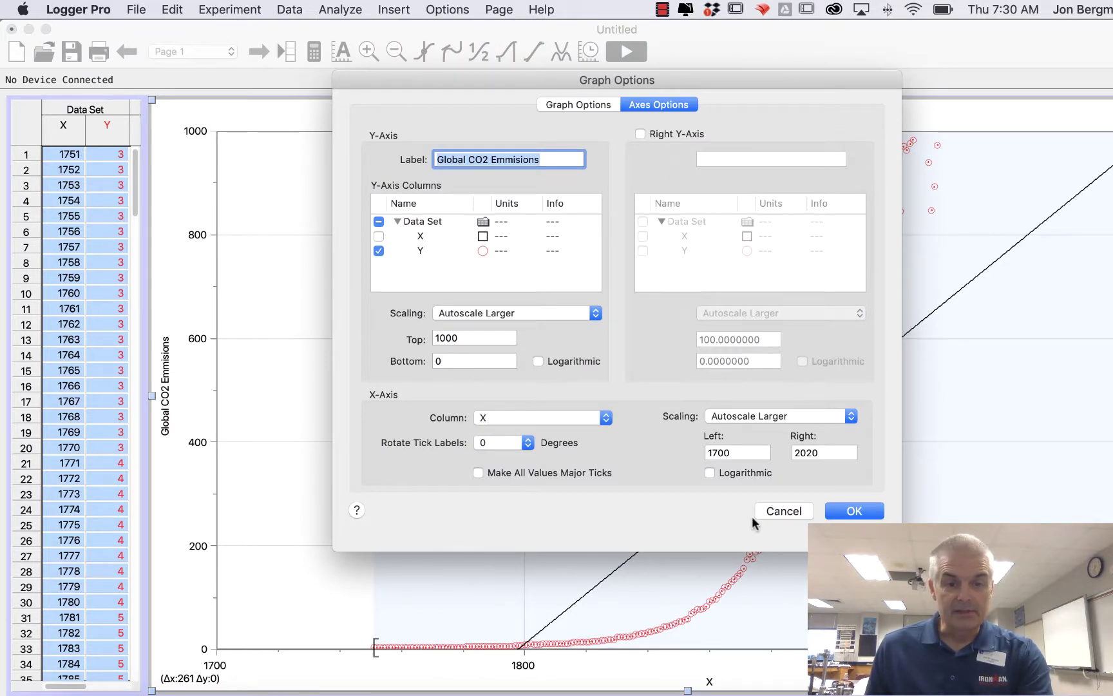
click(840, 510)
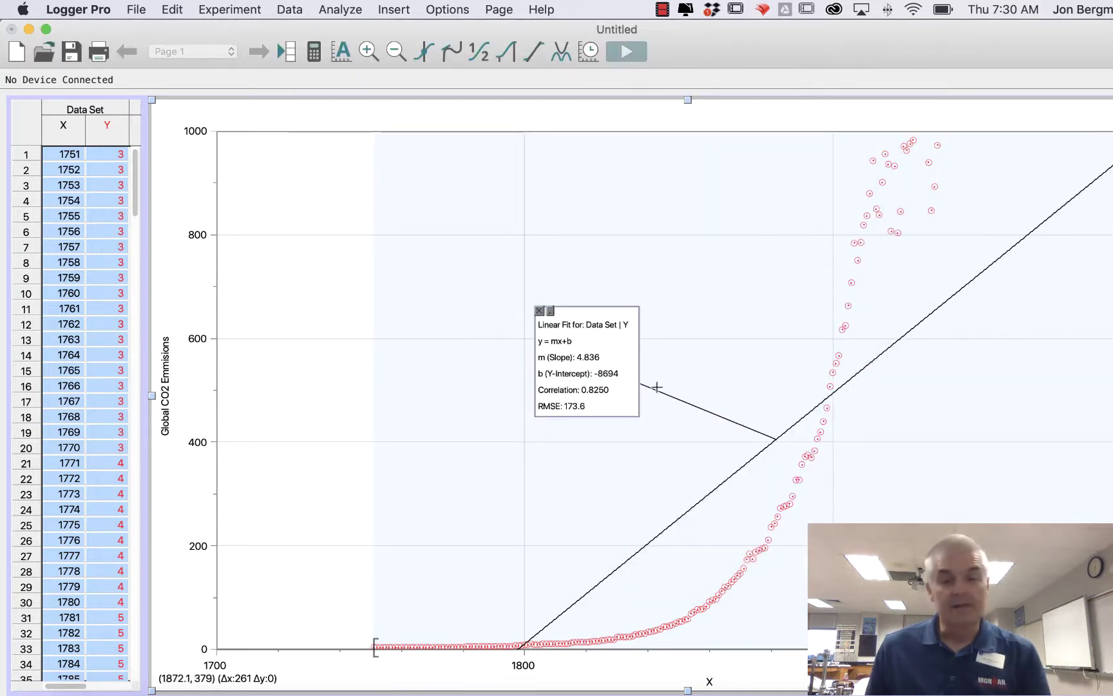